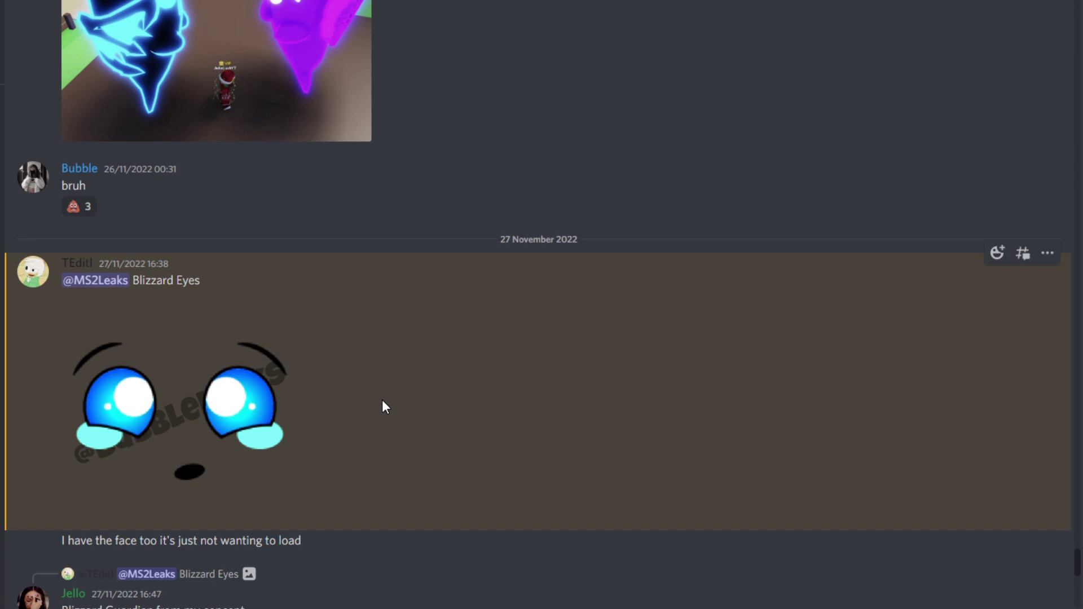
scroll(381, 399, down, 2)
scroll(381, 400, down, 2)
scroll(382, 400, down, 3)
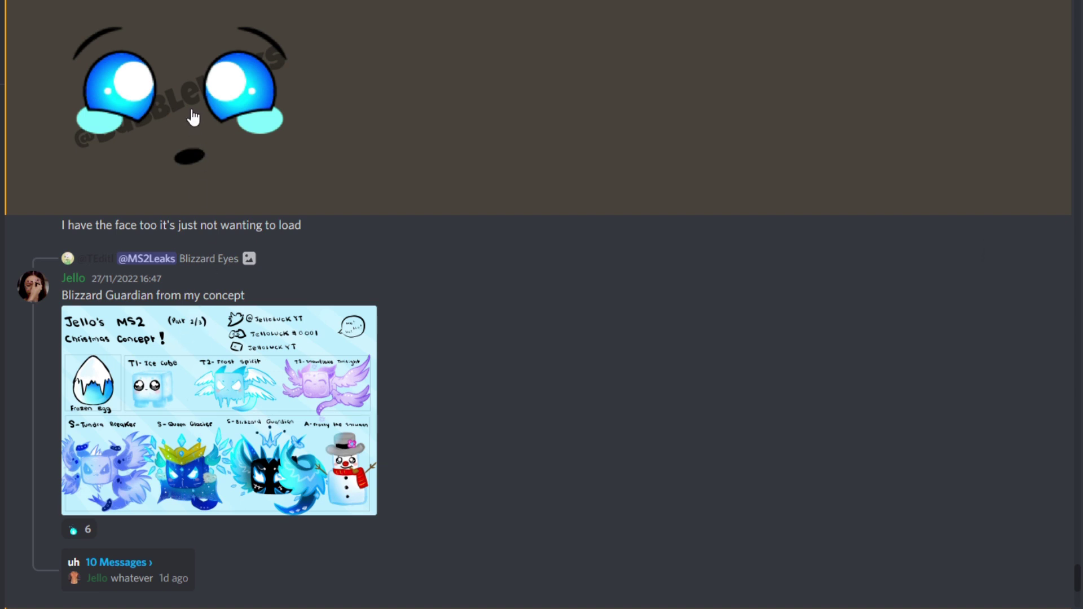
mouse_move(536, 416)
scroll(535, 411, down, 3)
scroll(535, 411, down, 3)
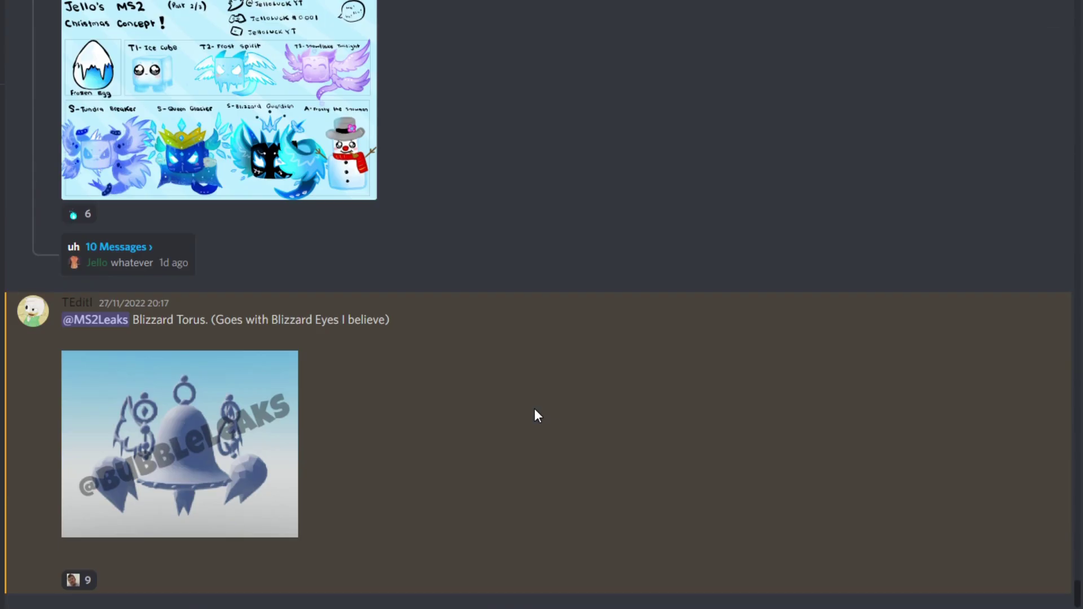
mouse_move(357, 430)
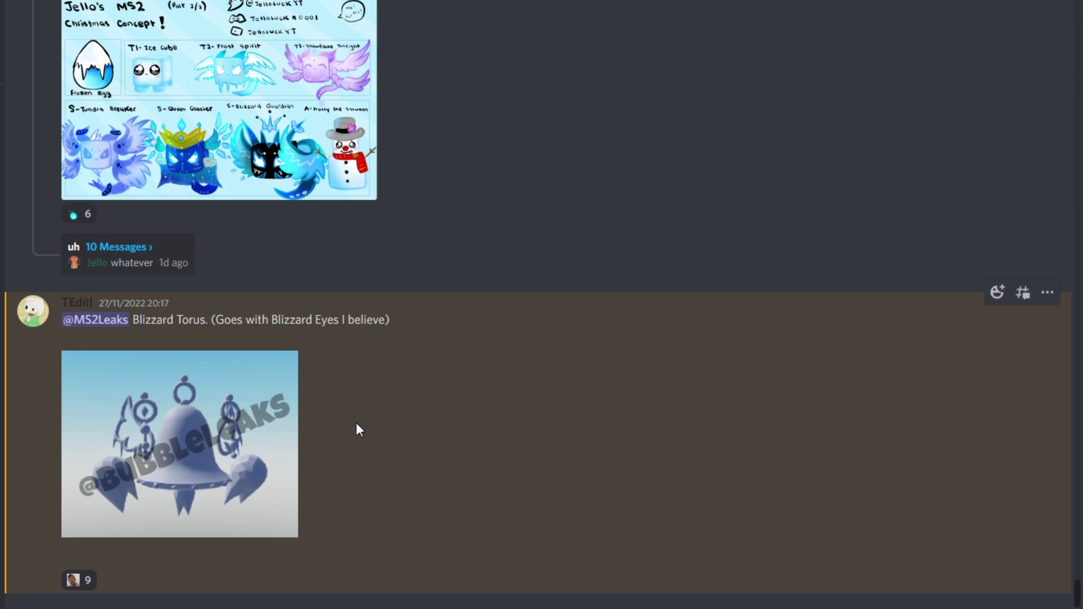
Enlarge the Blizzard Torus bell image in the chat.
click(281, 453)
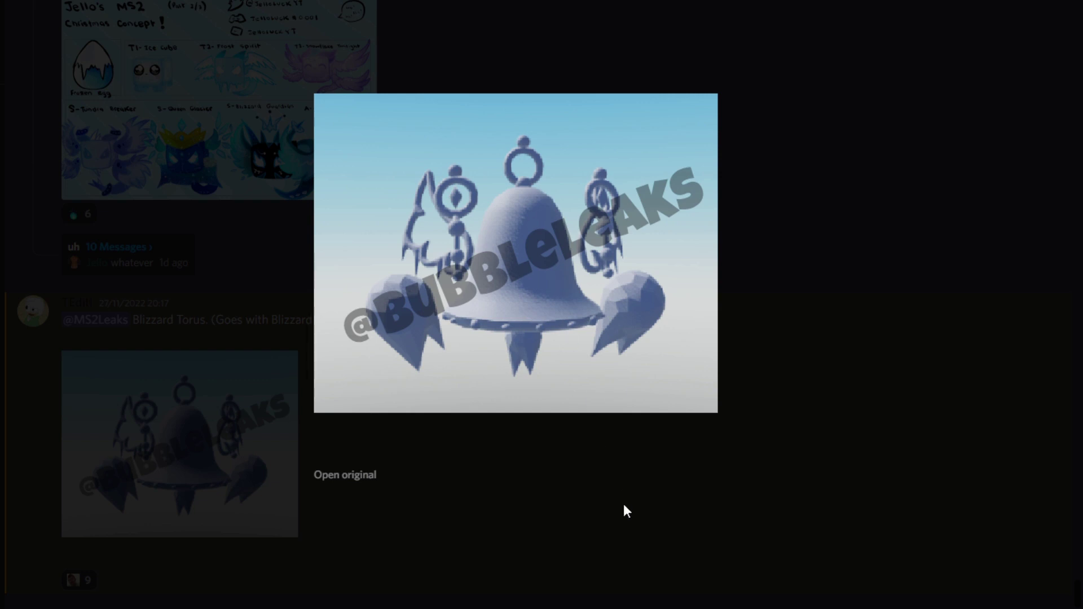
Close the enlarged Blizzard Torus bell image to return to the chat.
click(640, 465)
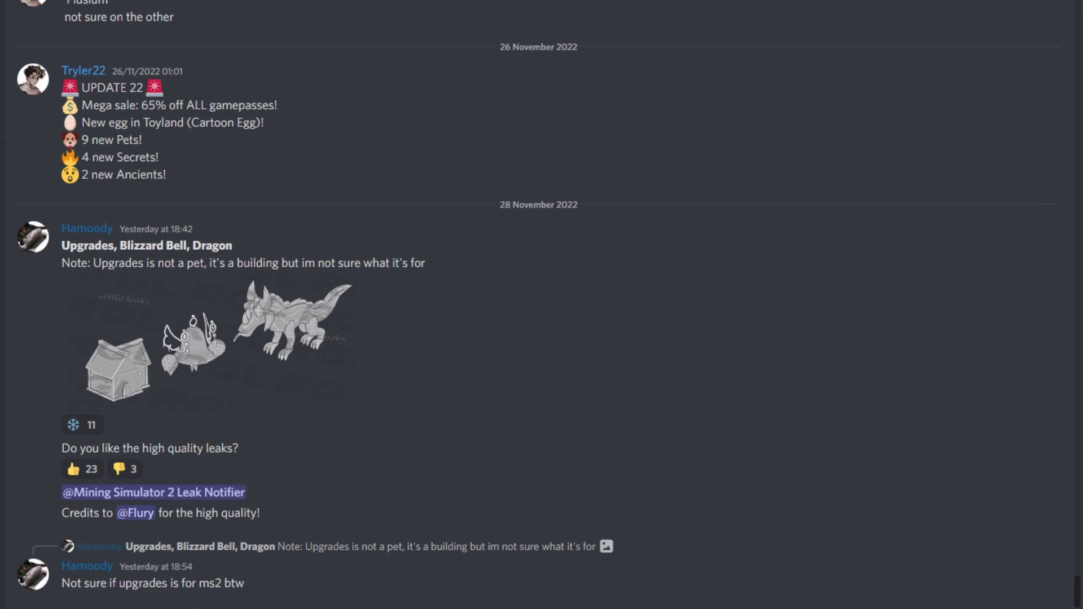
mouse_move(542, 321)
click(287, 372)
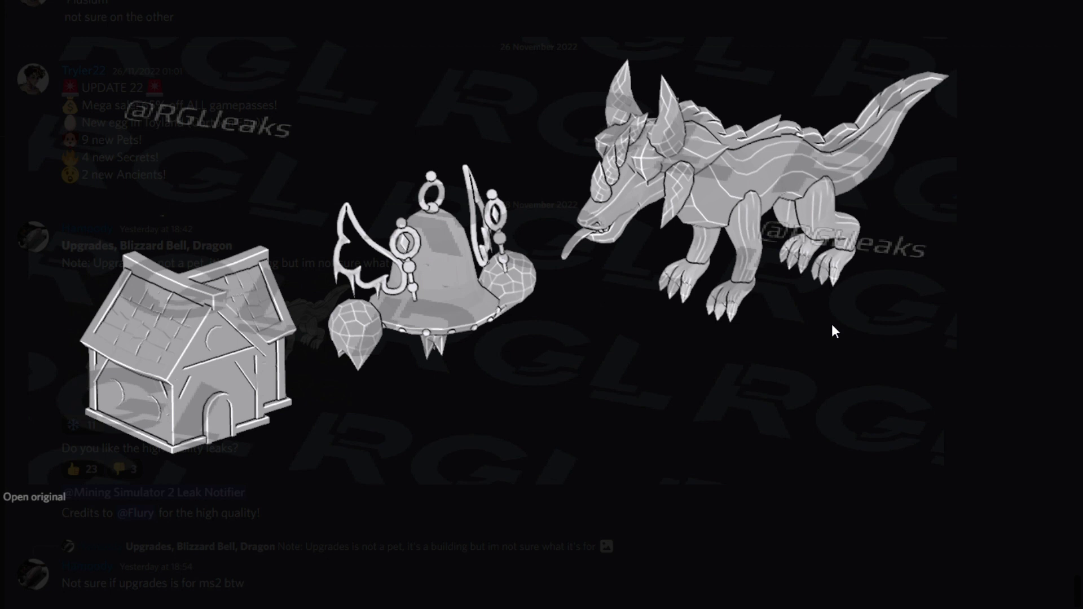
click(784, 582)
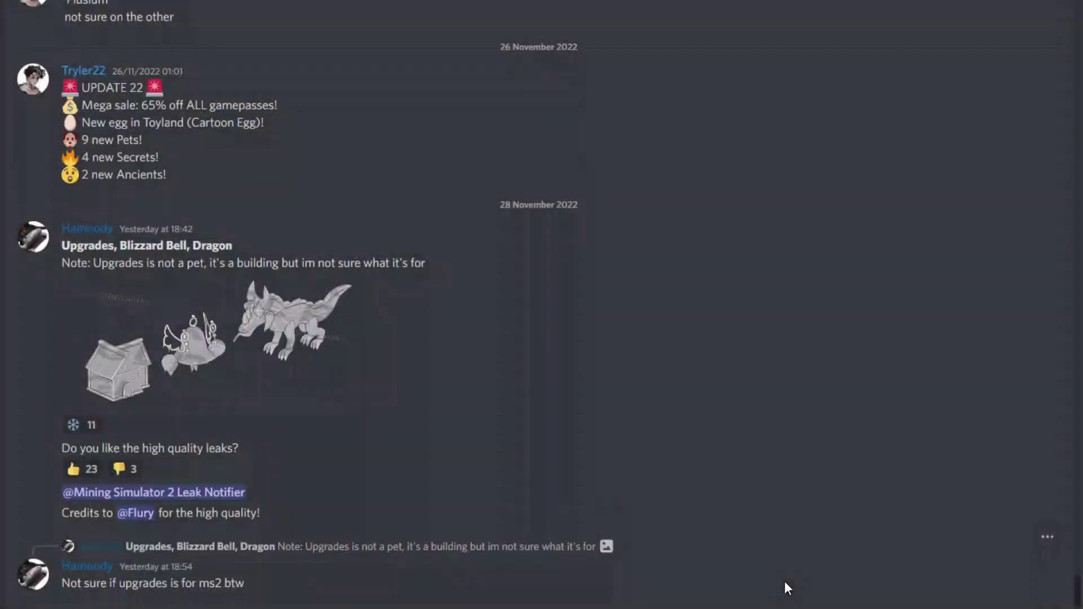